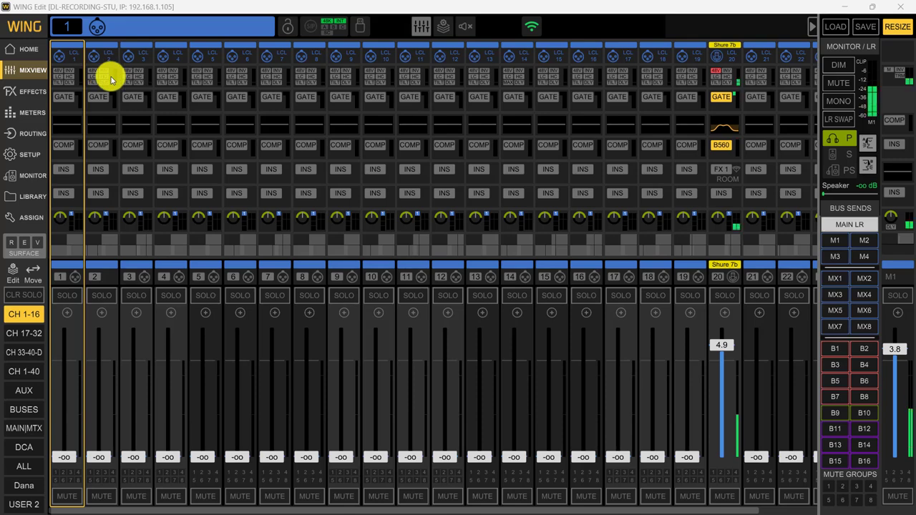
- Open the output routing, show the Local Out output group and unlock the routing for editing
left_click(30, 139)
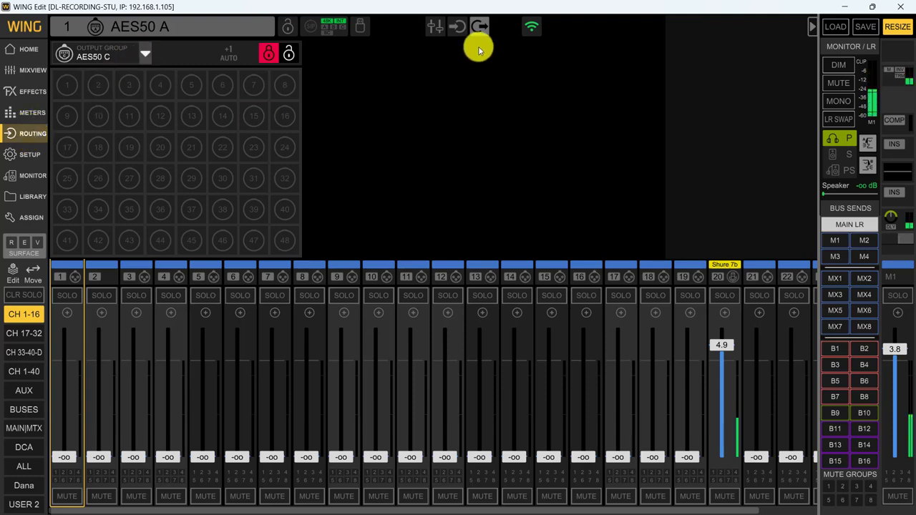
left_click(143, 51)
left_click(37, 93)
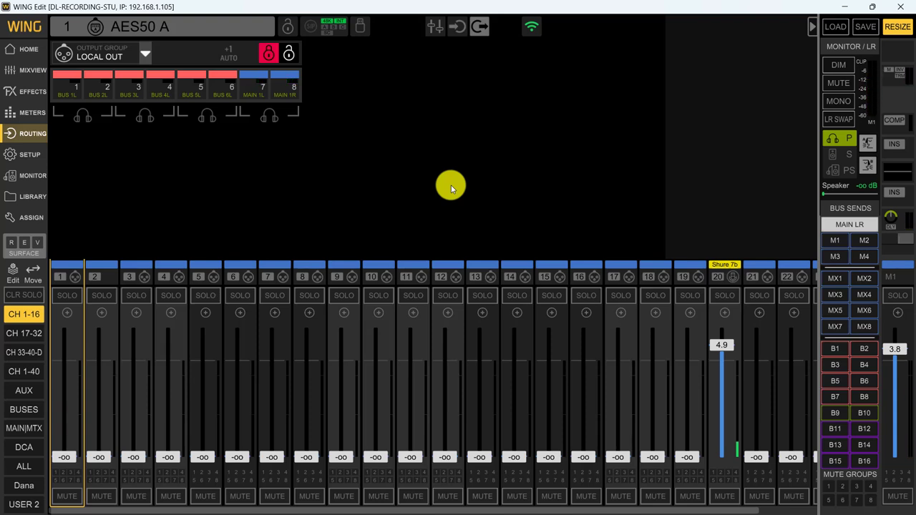
left_click(286, 55)
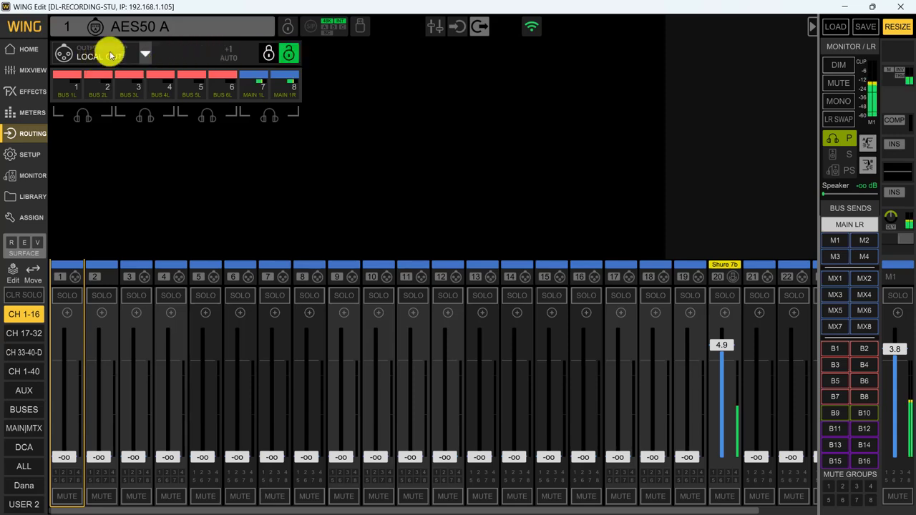
- Route Main 1L to output 1 of the AES50 A output group
left_click(146, 56)
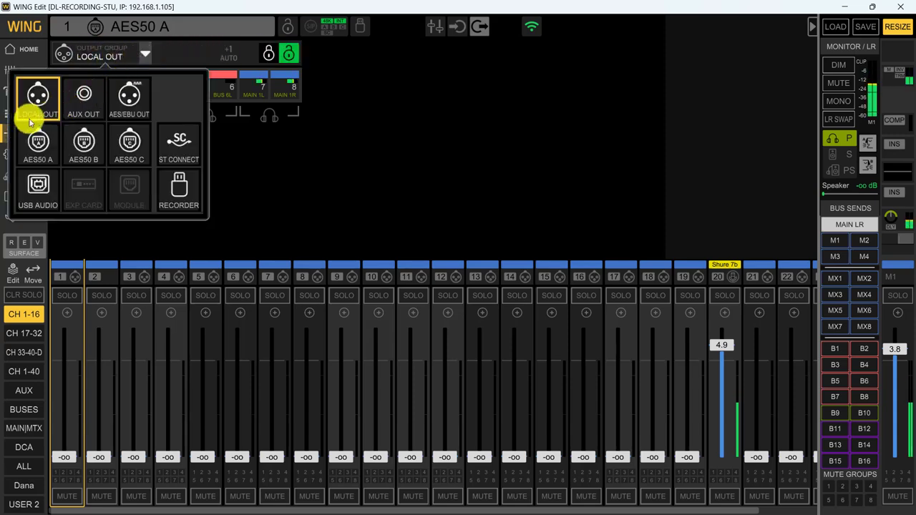
left_click(38, 146)
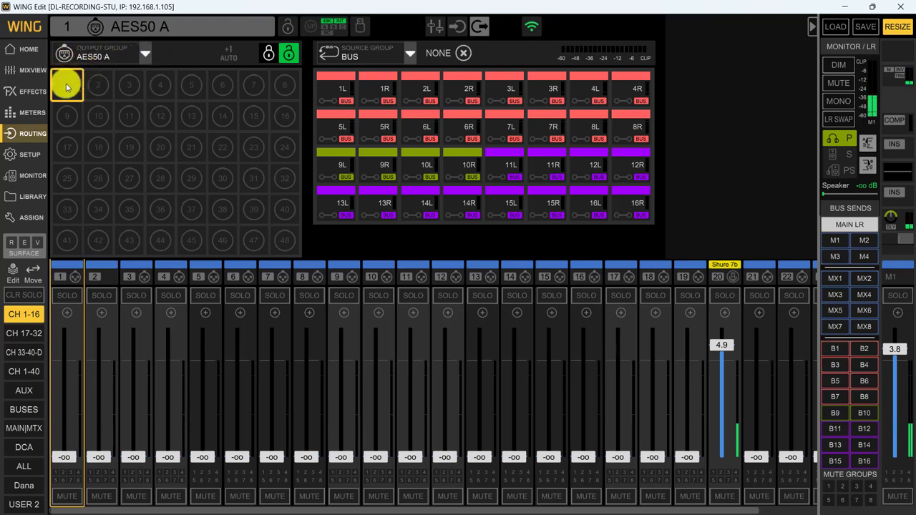
left_click(368, 54)
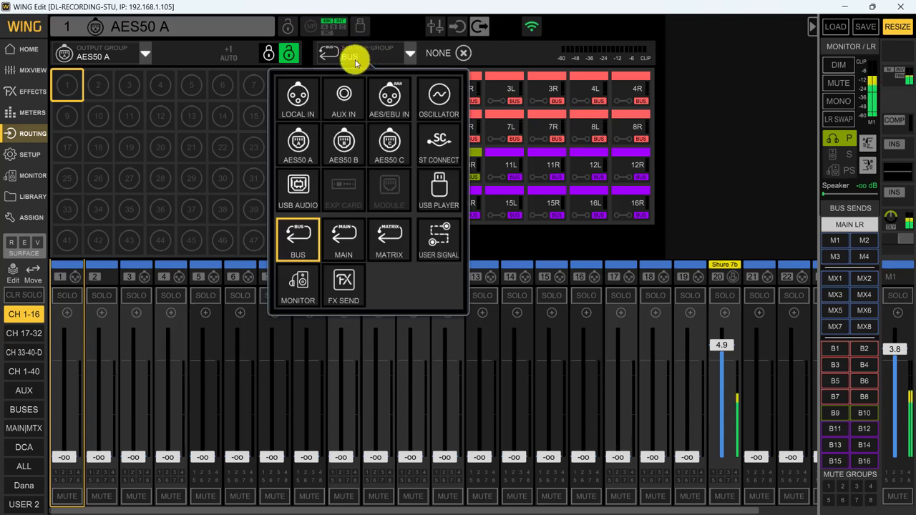
left_click(346, 243)
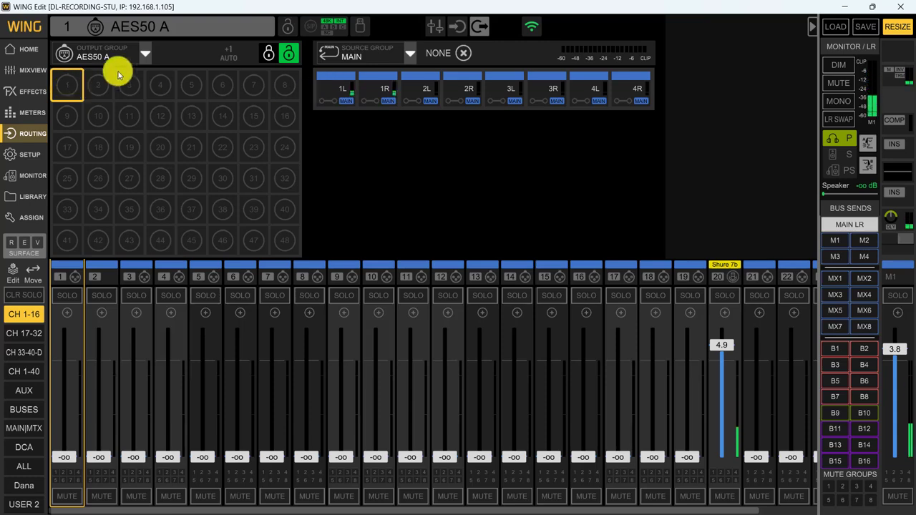
left_click(333, 95)
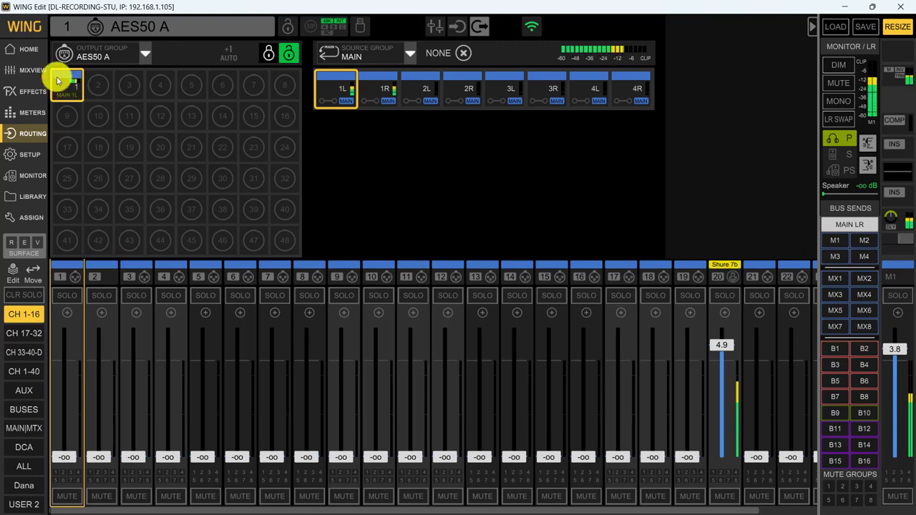
- Route Main 1L to AES50 A output 8 and clear the assignment of AES50 A output 1
left_click(281, 87)
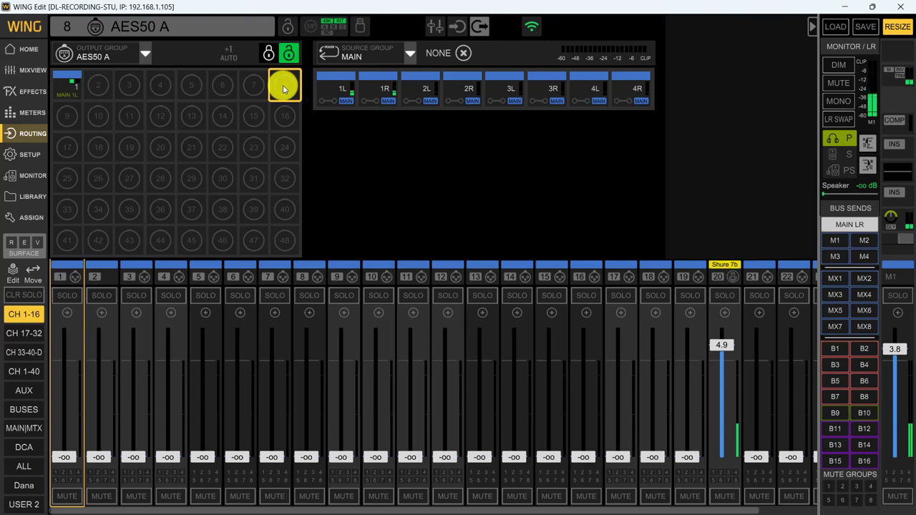
left_click(332, 92)
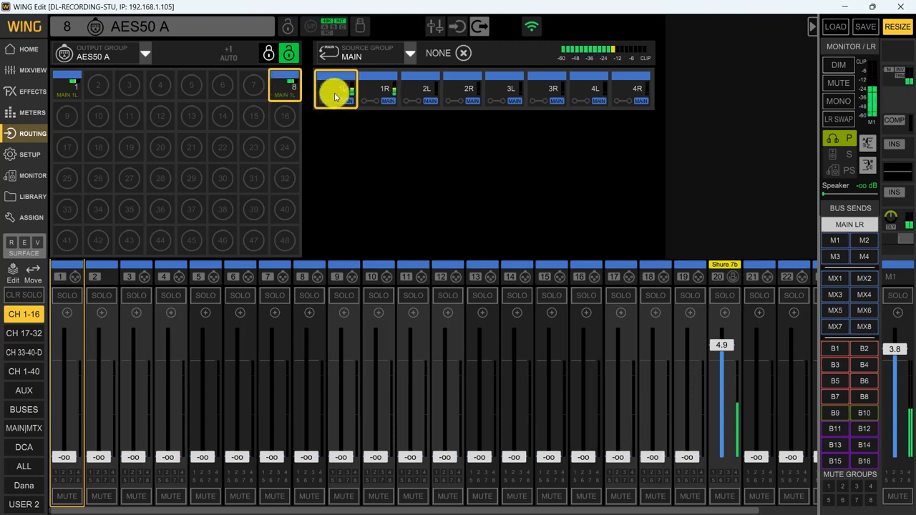
left_click(67, 85)
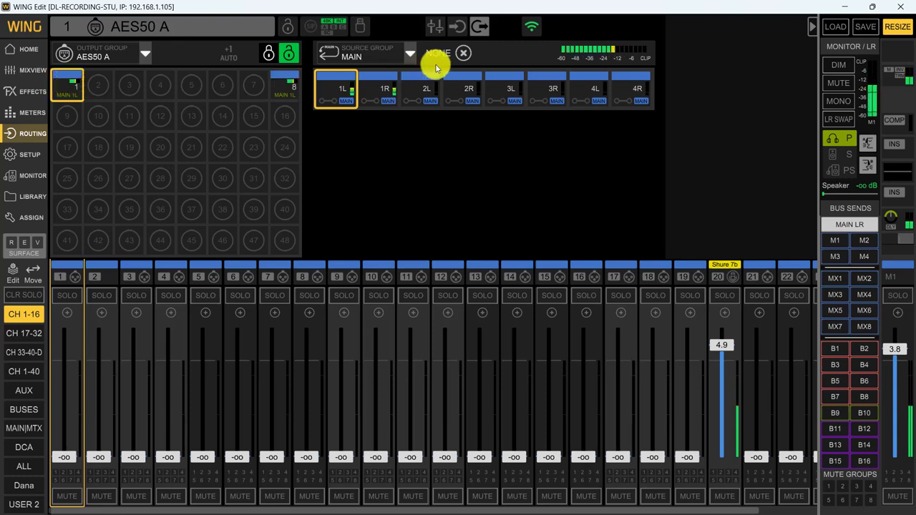
left_click(463, 54)
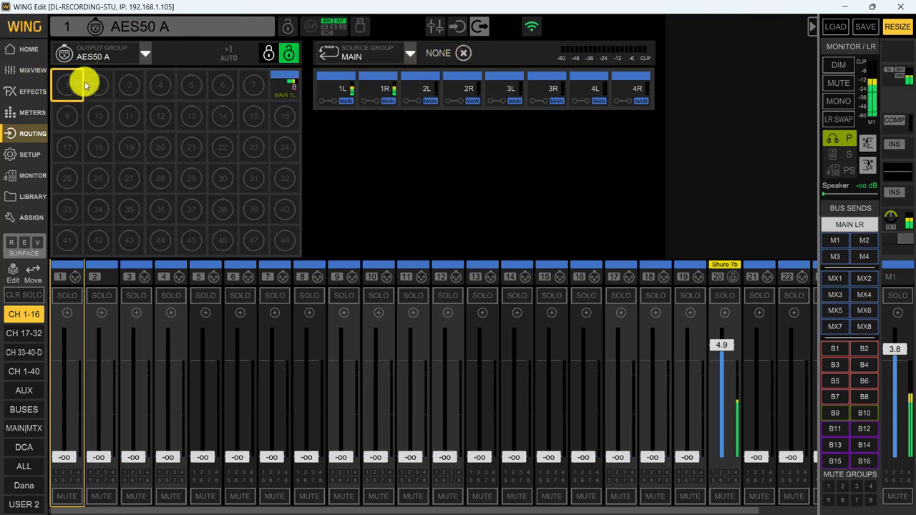
- Route Main 1R to output 8 of the AES50 B output group
left_click(143, 56)
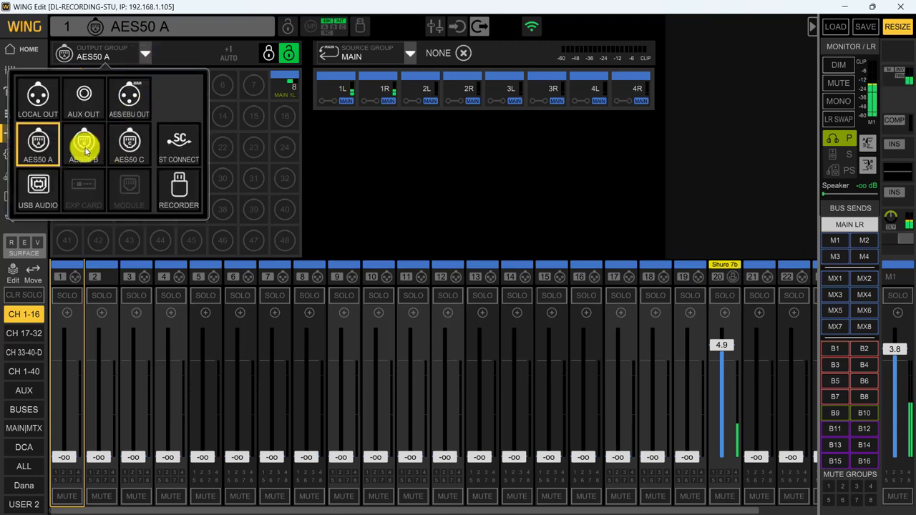
left_click(85, 147)
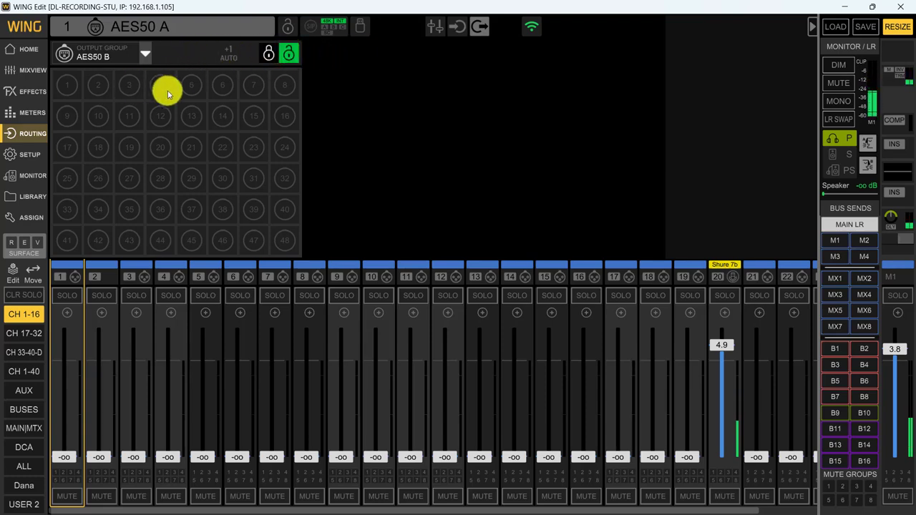
left_click(281, 88)
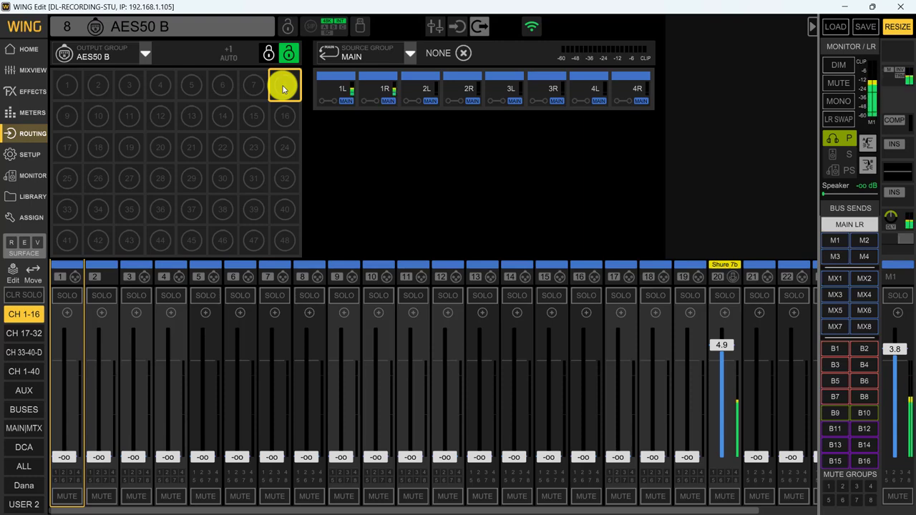
left_click(383, 95)
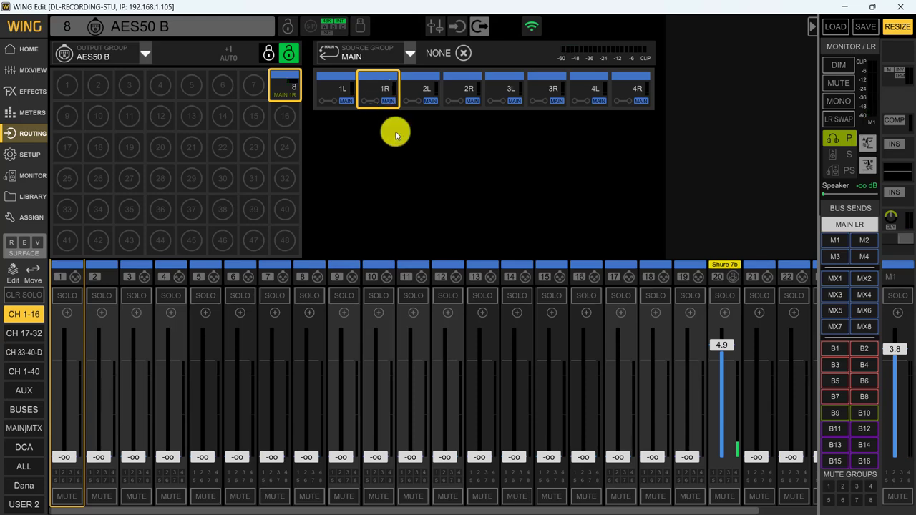
- Label bus 1 with the performer's first name, a round icon from the speaker category and the yellow colour
left_click(833, 350)
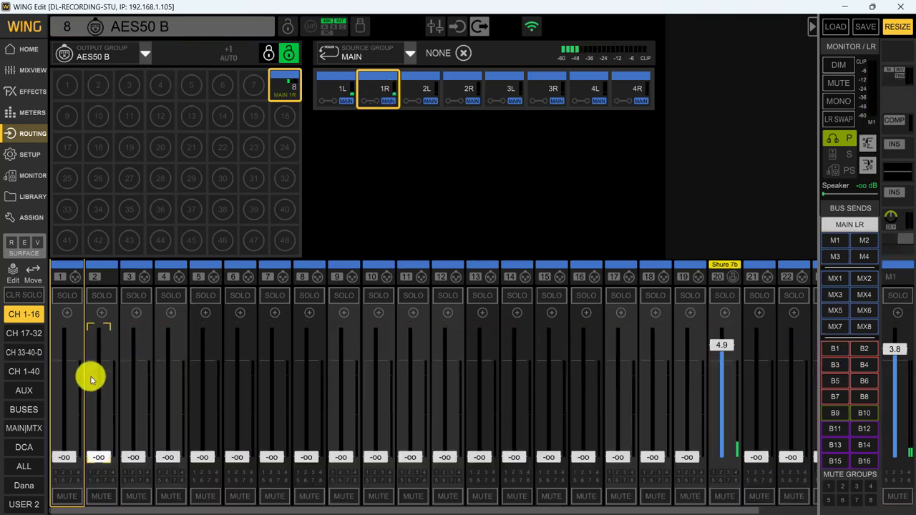
left_click(17, 411)
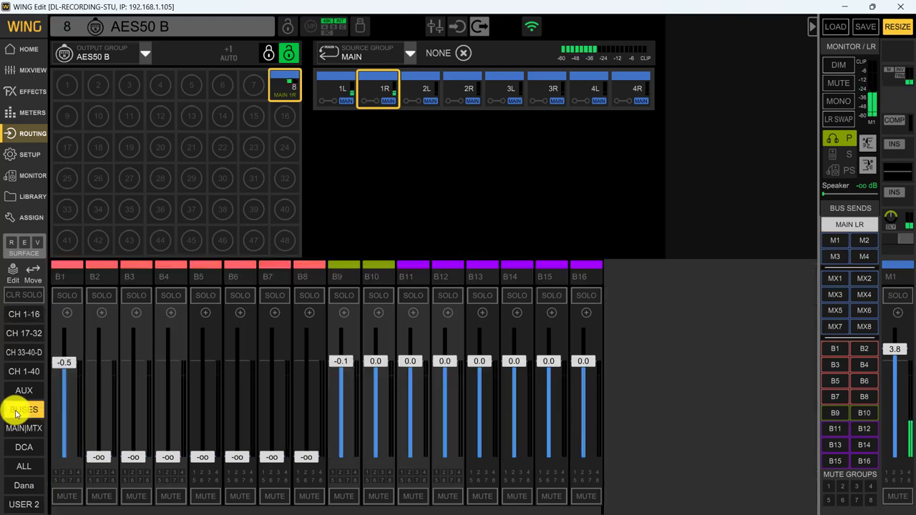
left_click(65, 277)
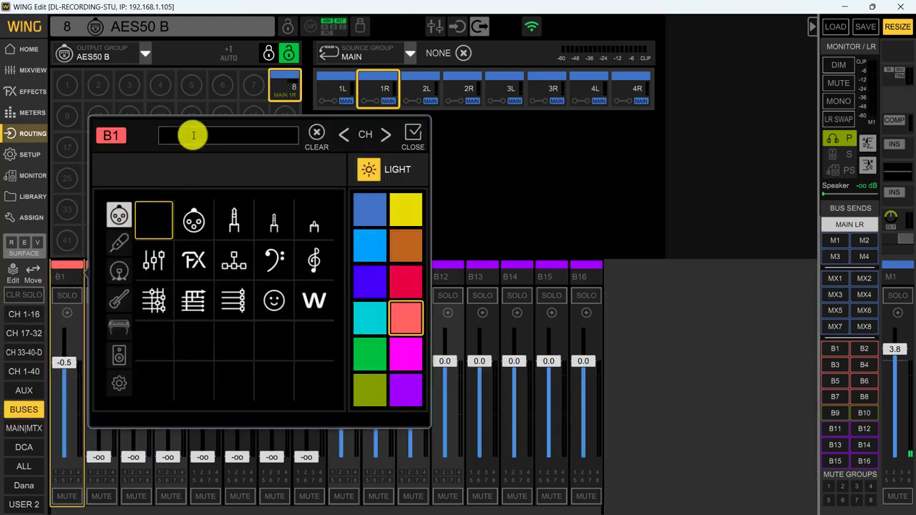
left_click(415, 218)
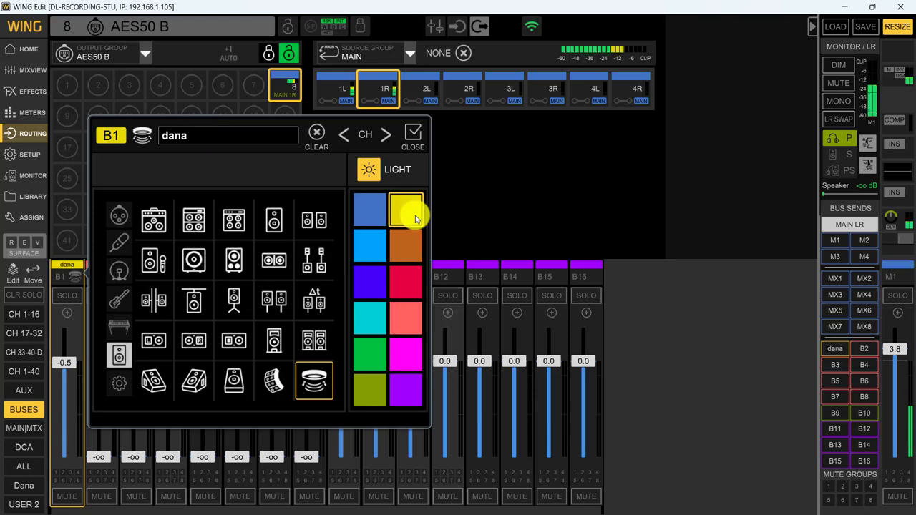
left_click(410, 136)
- Switch to sends on fader for bus 1, turn on channel 20's (Shure 7b) send and raise it to about 0.5 dB
left_click(835, 349)
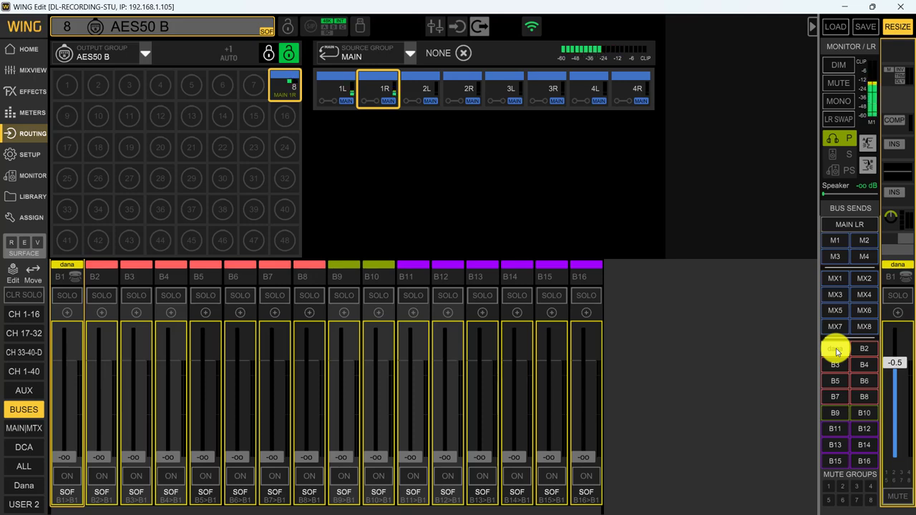
left_click(835, 349)
left_click(835, 349)
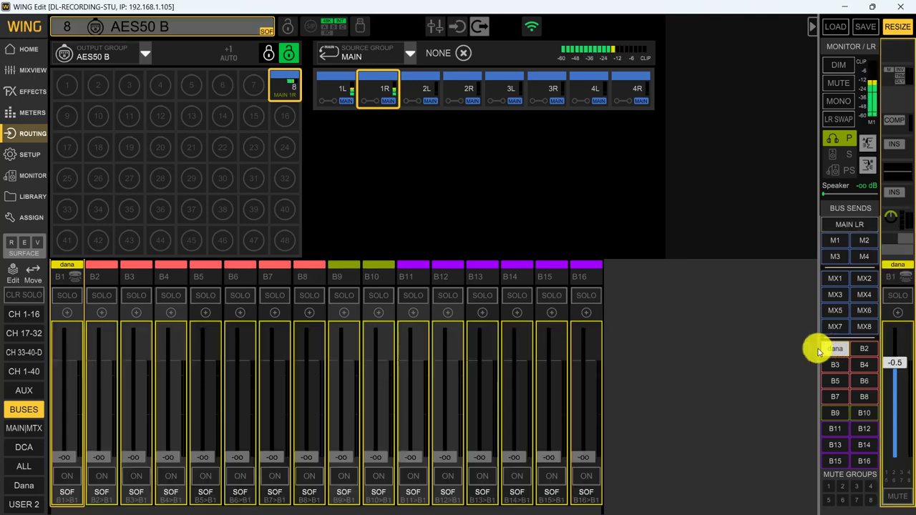
left_click(30, 319)
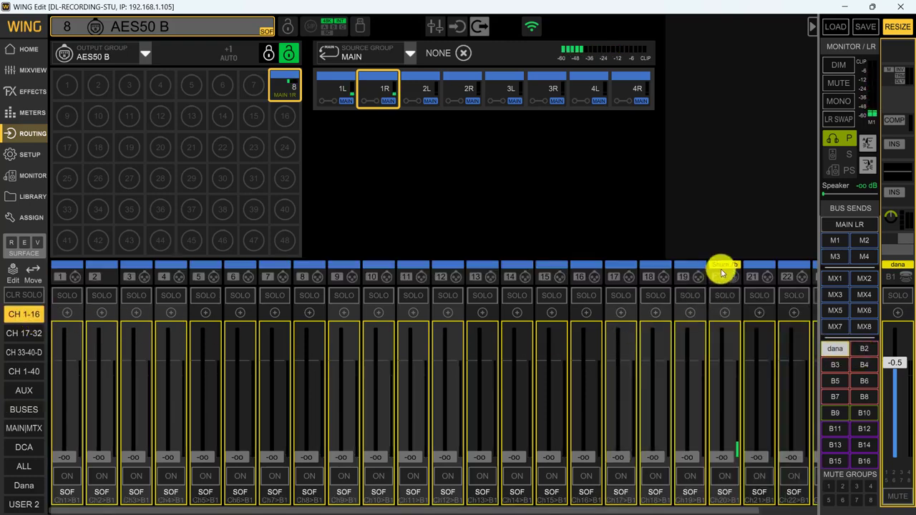
left_click(734, 408)
left_click(723, 476)
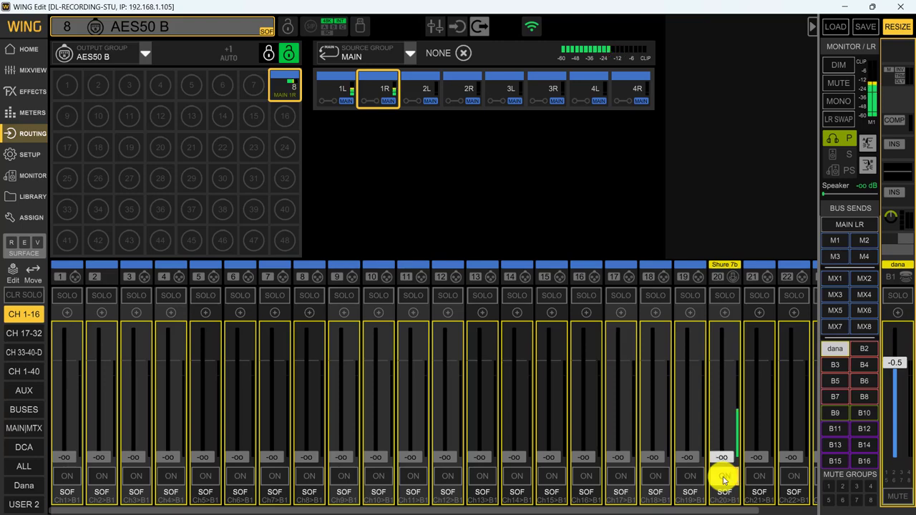
left_click_drag(726, 458, 726, 358)
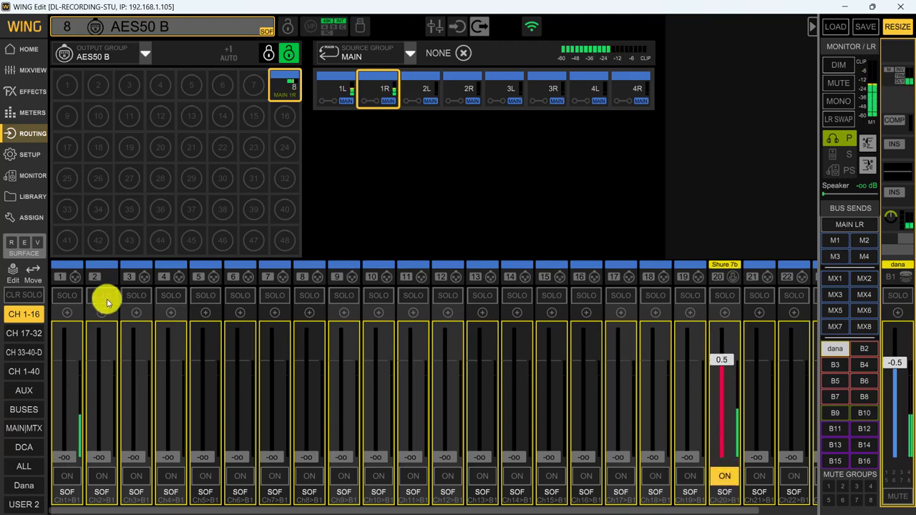
- Leave sends on fader and route Bus 1L and 1R to AES50 B outputs 1 and 2 with +1 Auto enabled
left_click(22, 408)
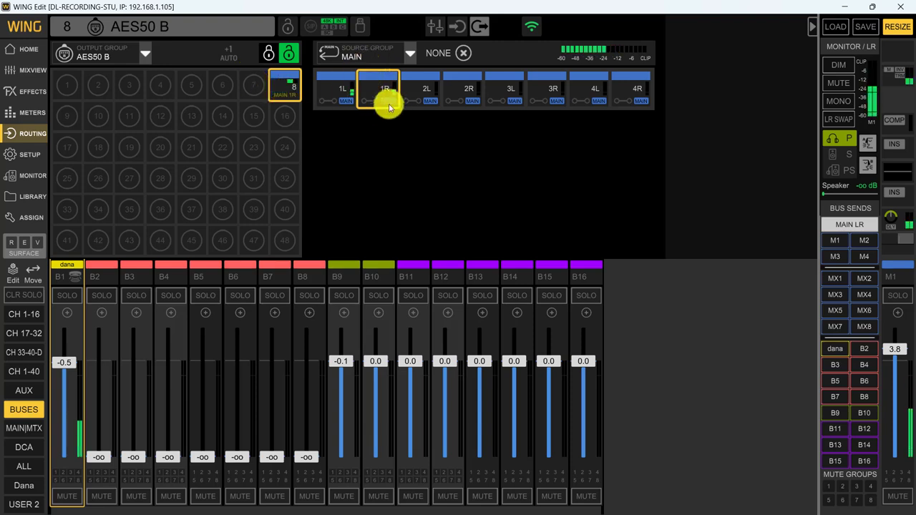
left_click(411, 55)
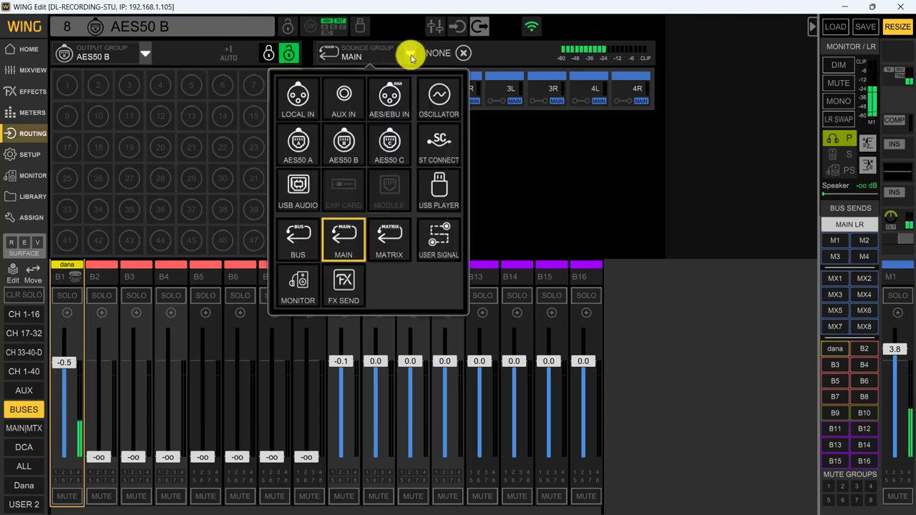
left_click(300, 239)
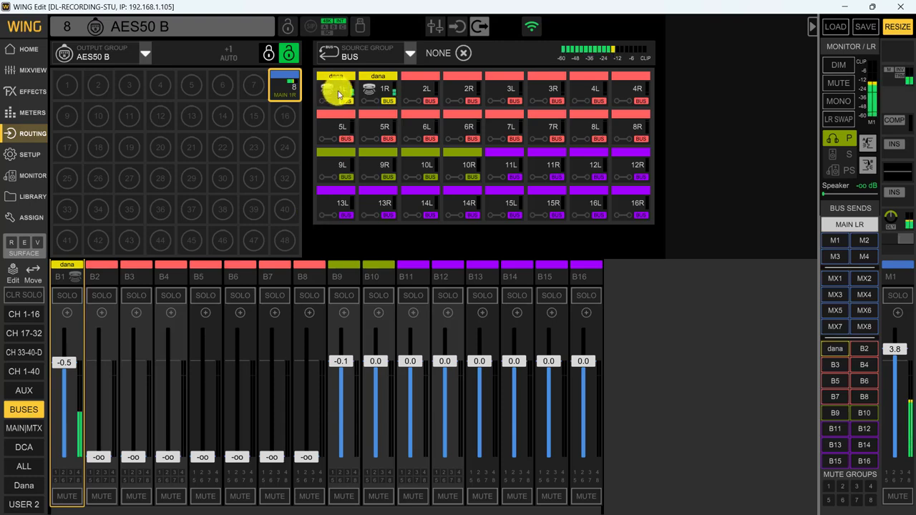
left_click(72, 90)
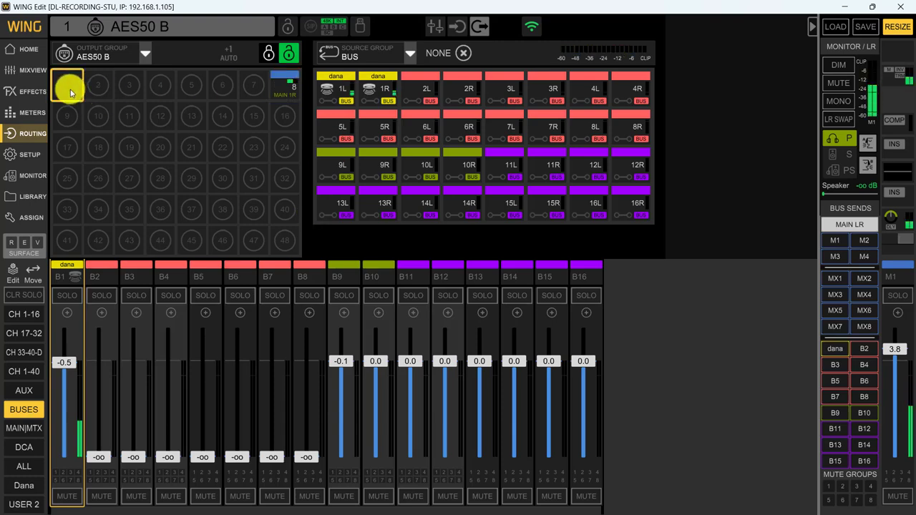
left_click(229, 52)
left_click(329, 101)
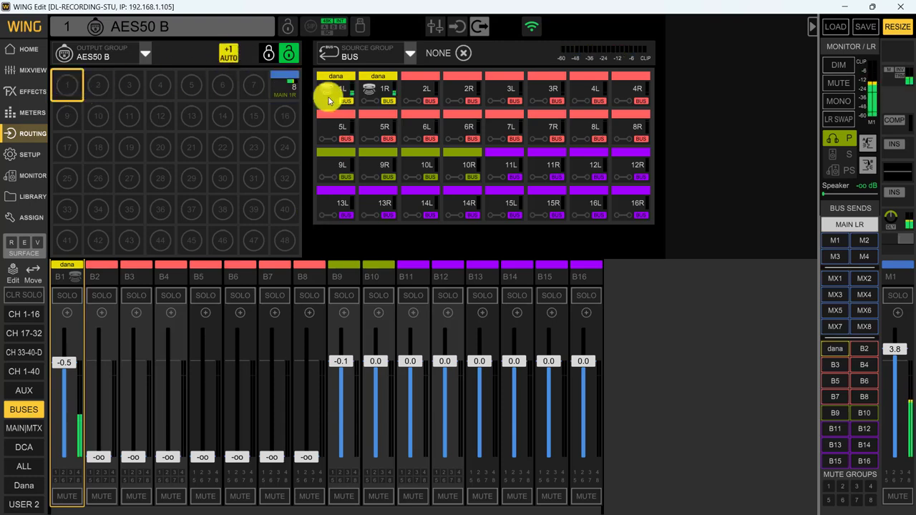
left_click(337, 100)
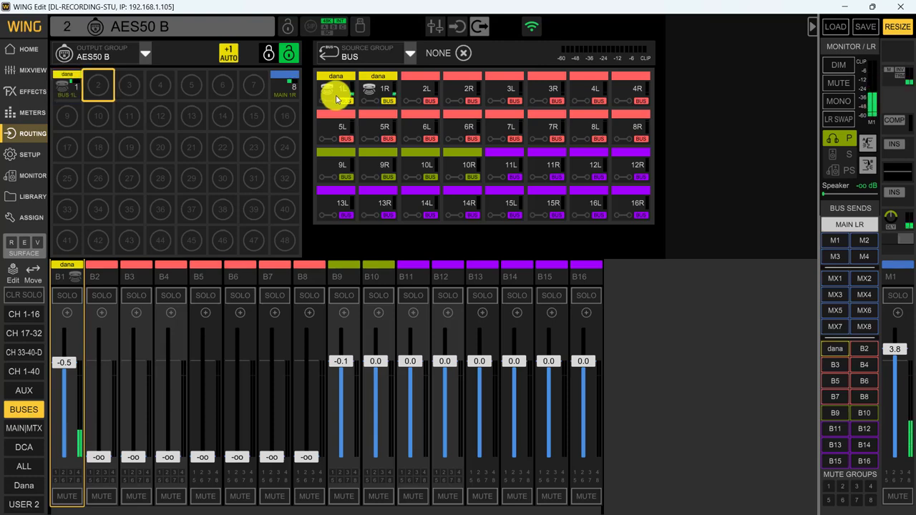
left_click(372, 97)
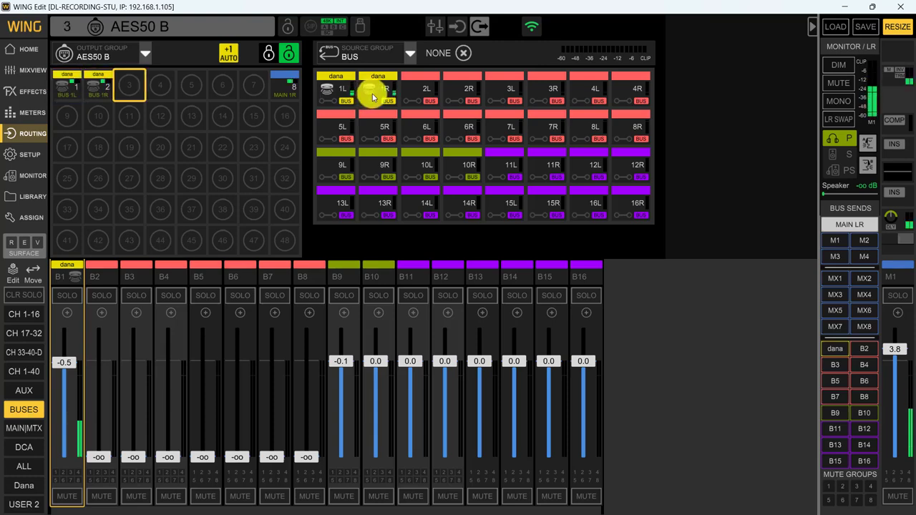